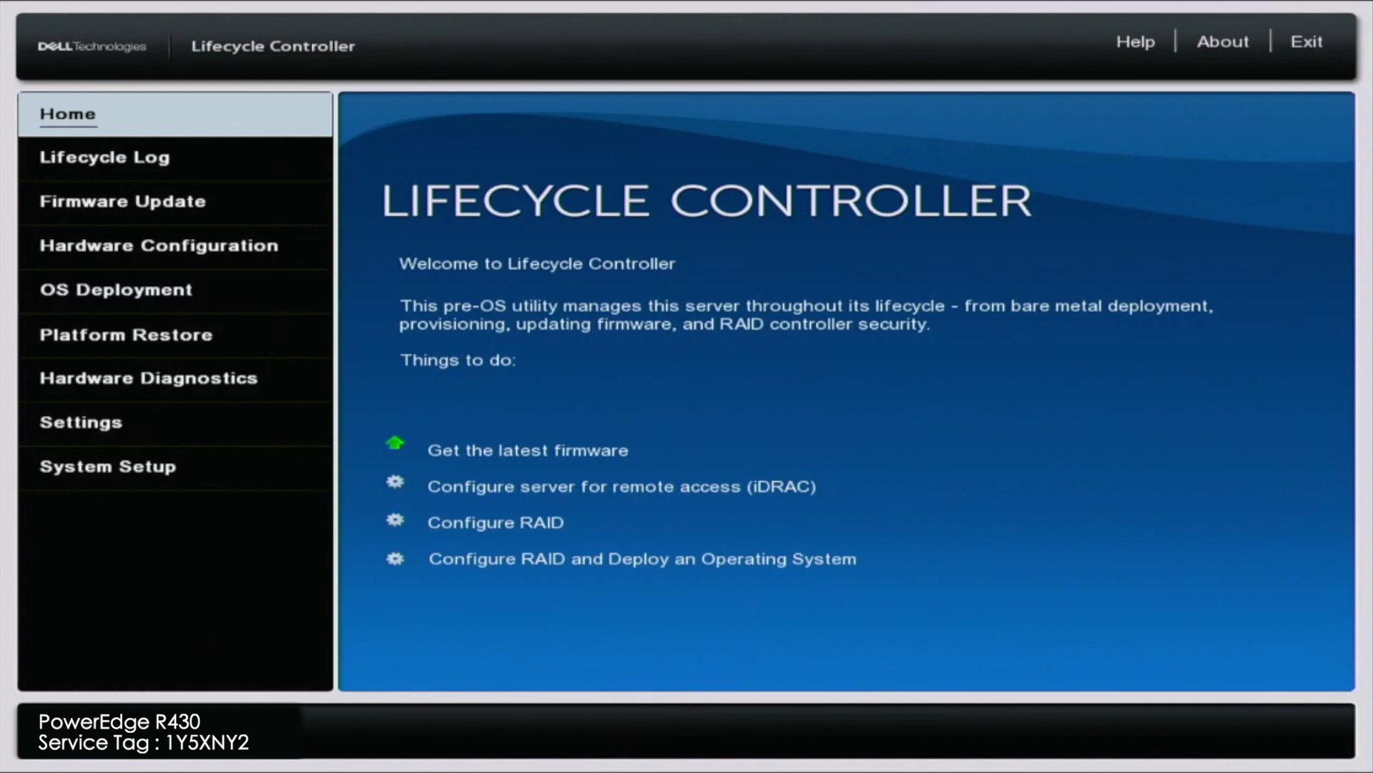
- Open the Network Settings page under Settings
key(Down)
key(Down)
key(Down)
key(Down)
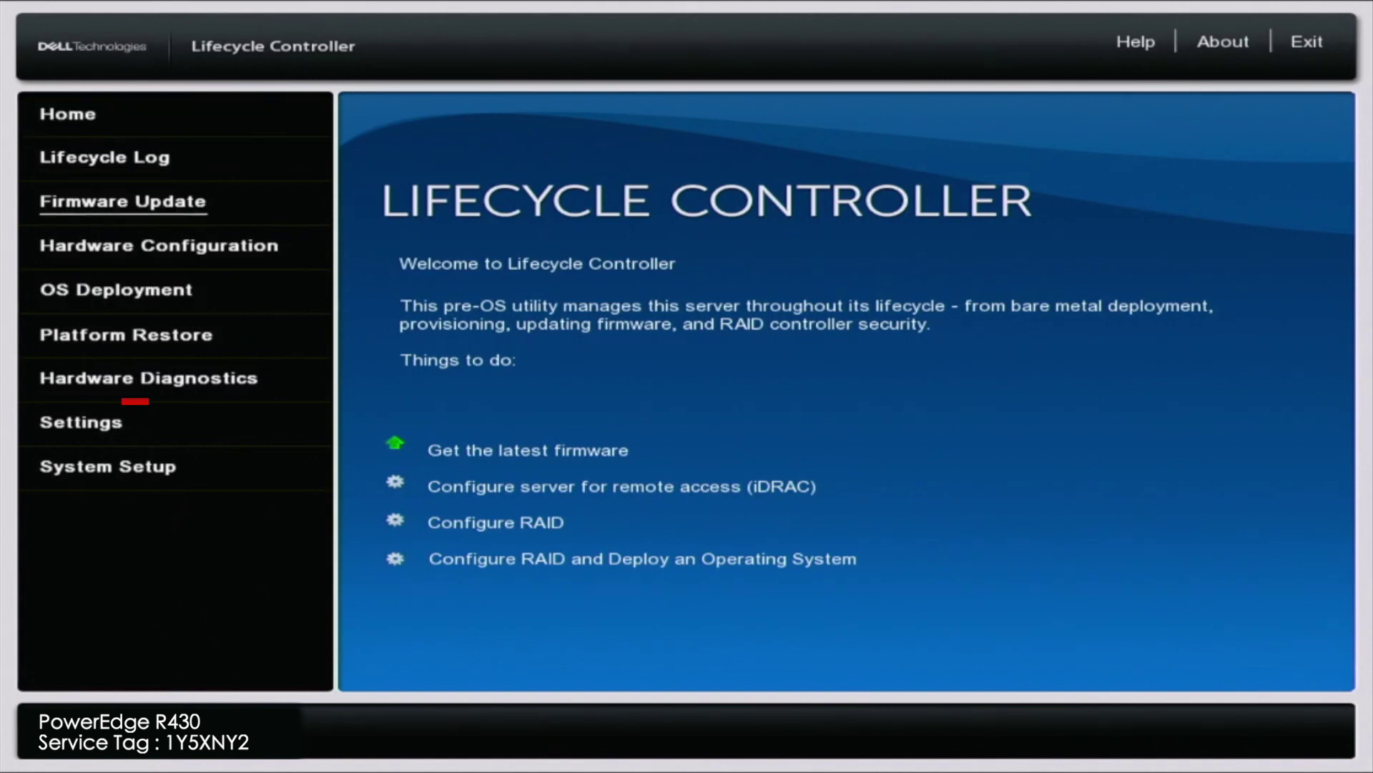
key(Down)
key(Down)
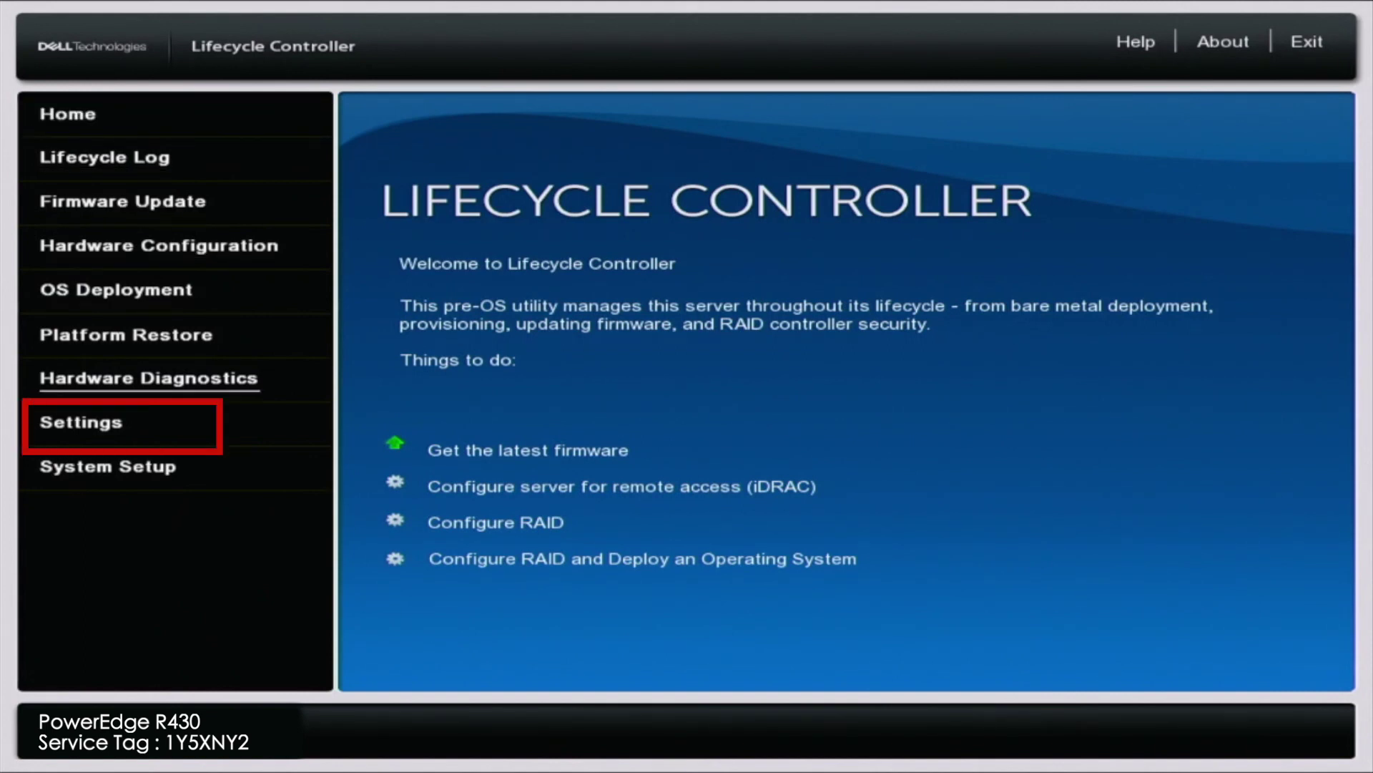
key(Down)
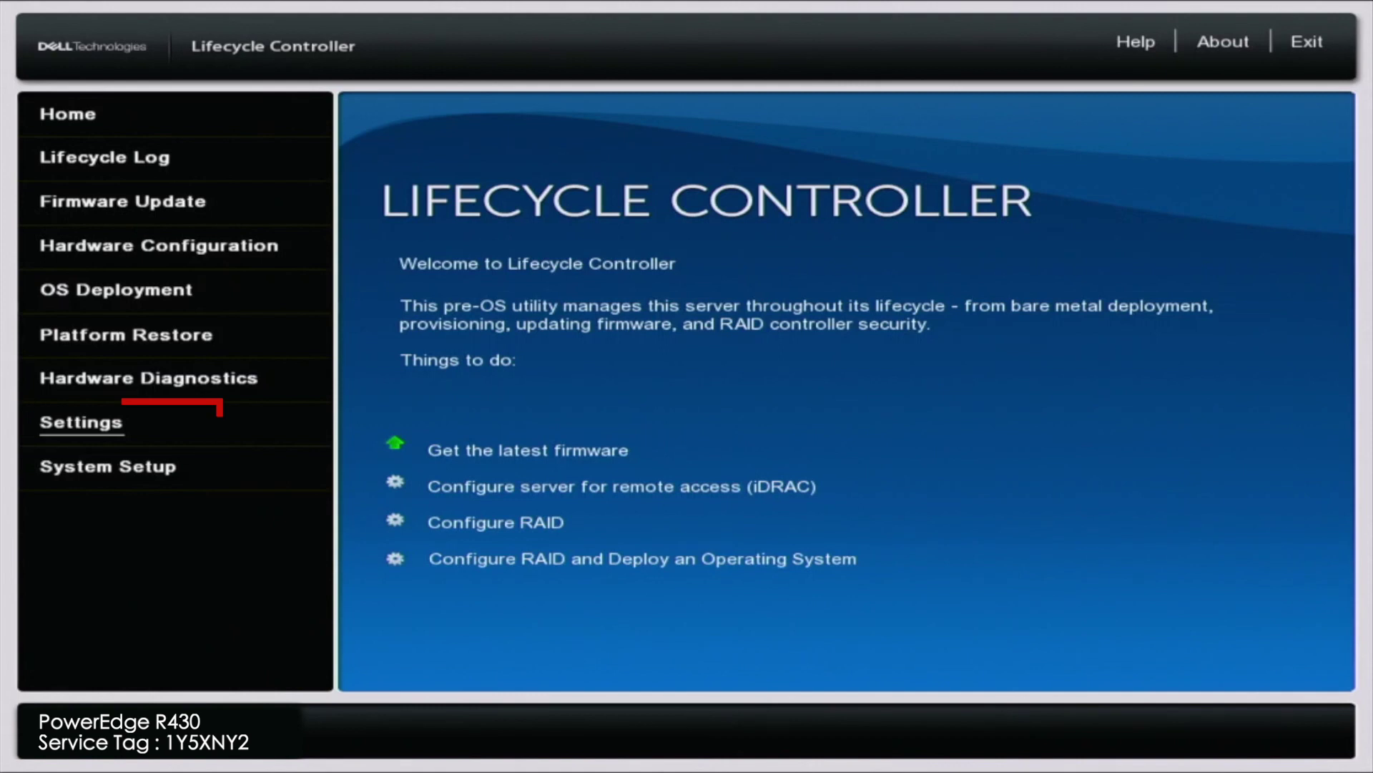
key(Return)
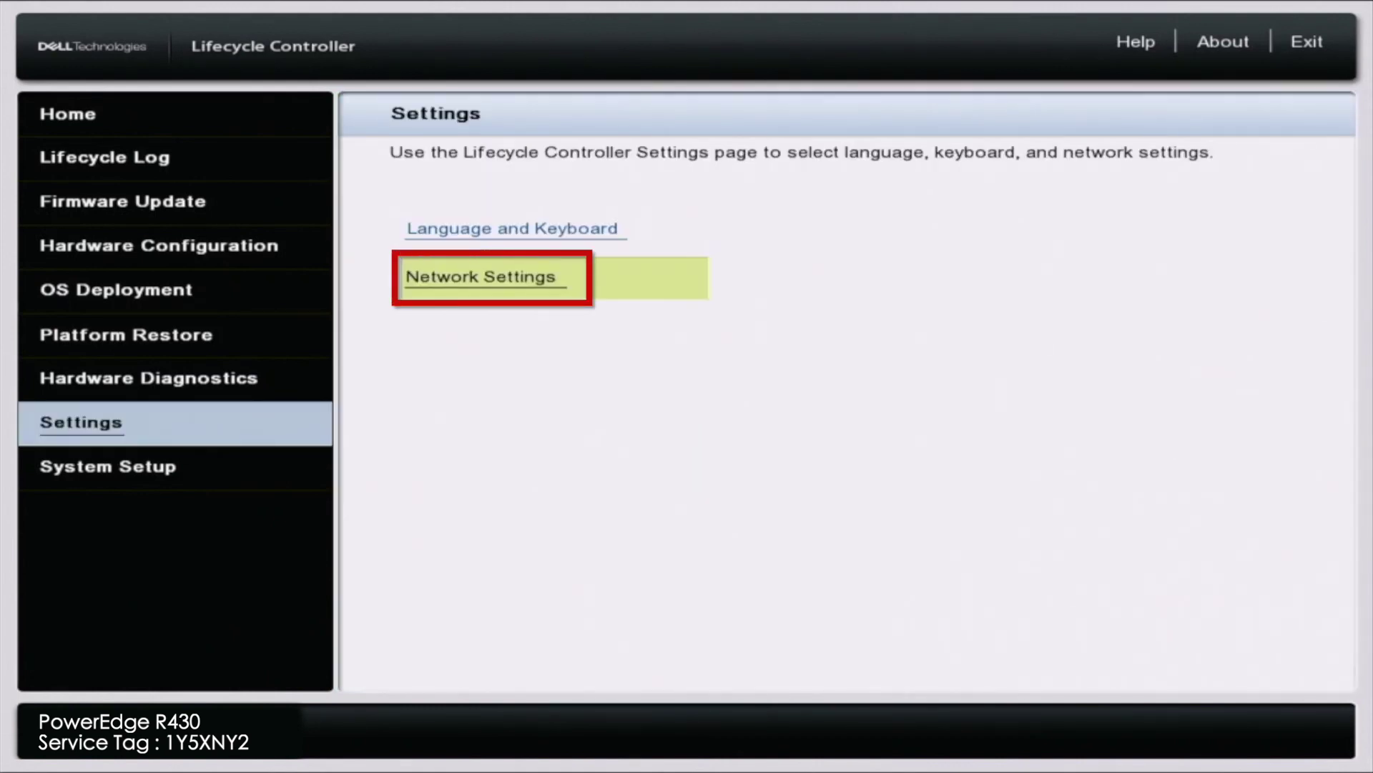
key(Return)
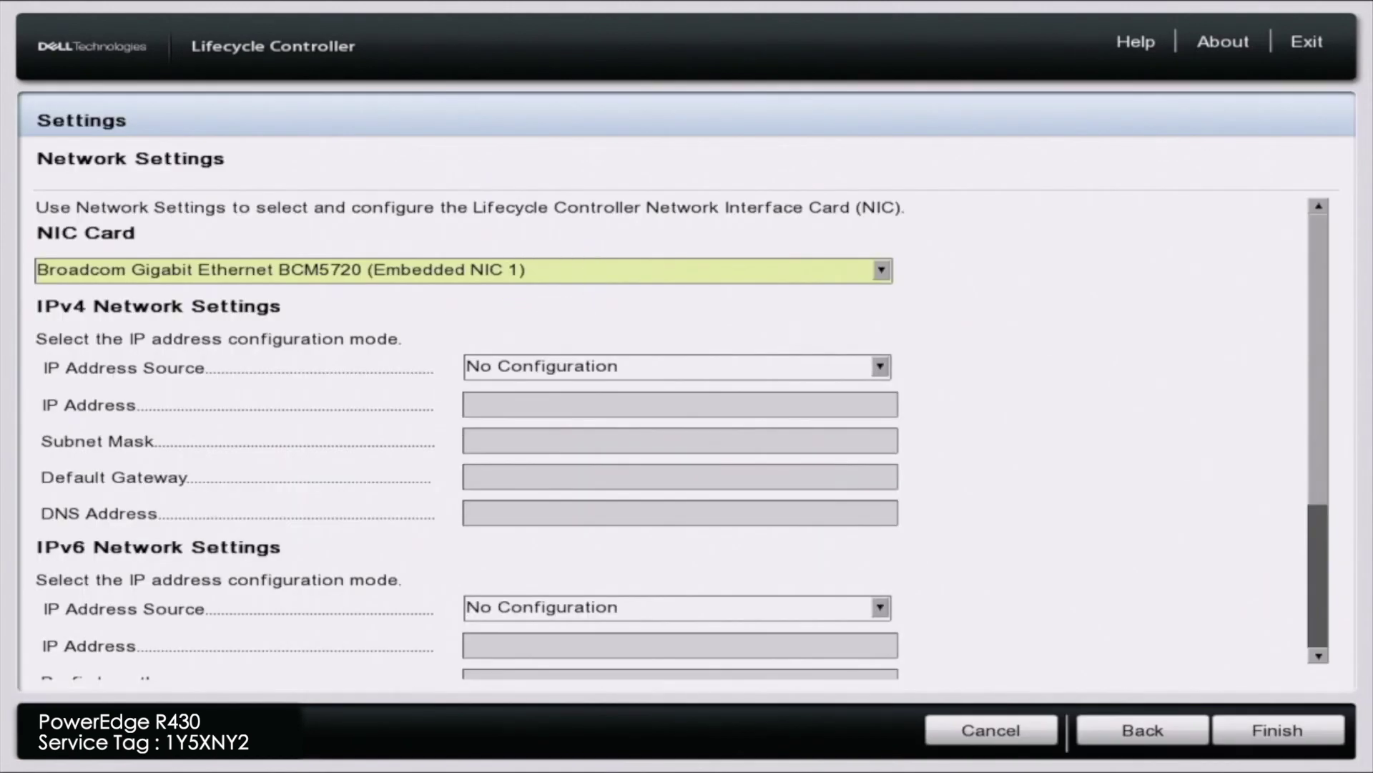
- Set the IPv4 IP Address Source to Static IP
key(Tab)
key(Return)
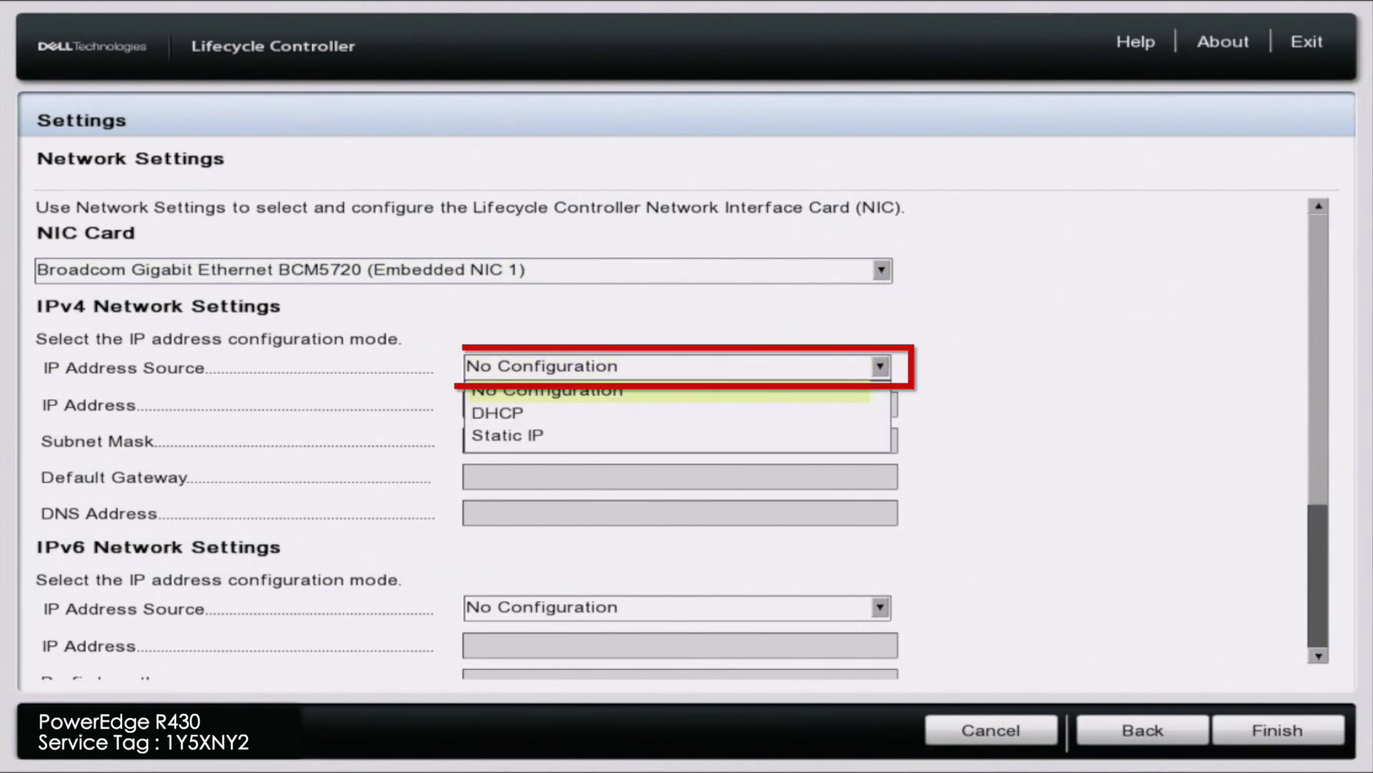
key(Down)
key(Down)
key(Return)
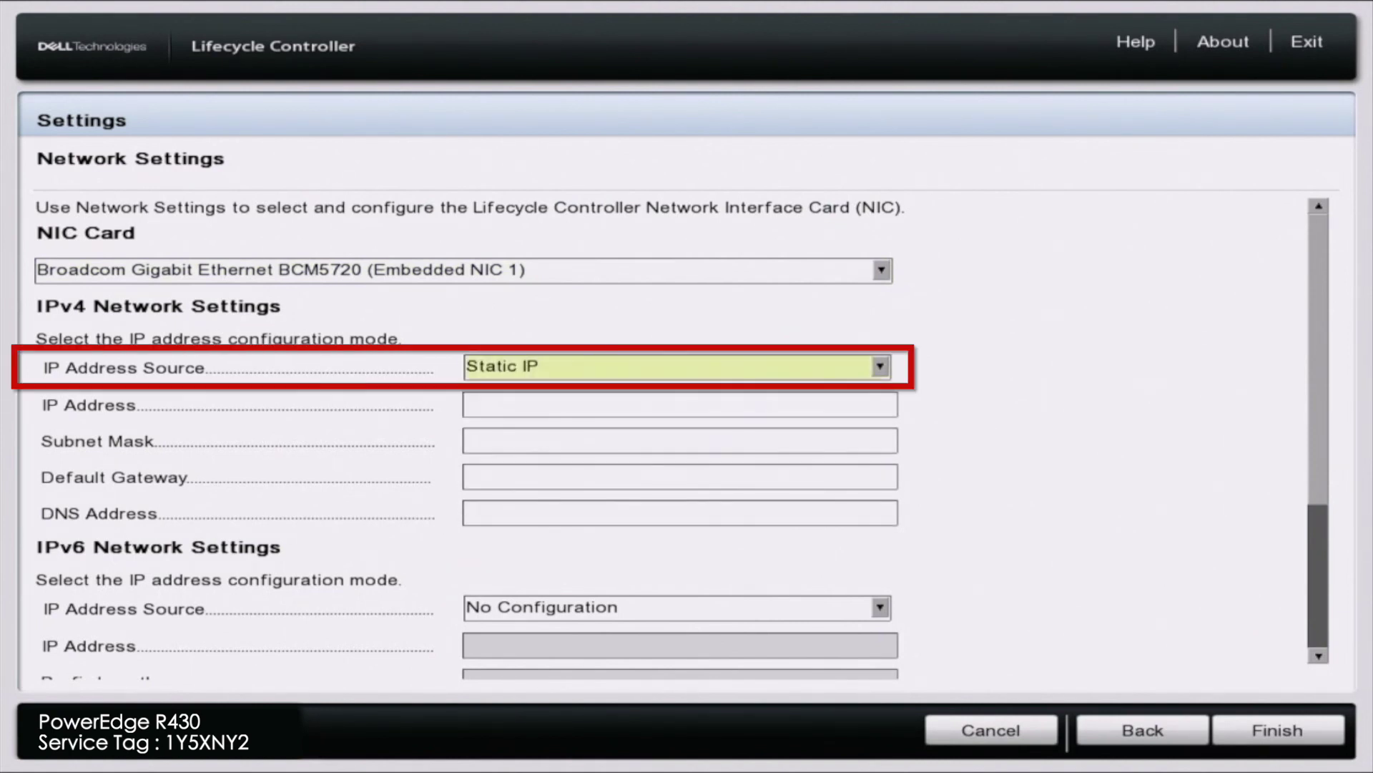
key(Tab)
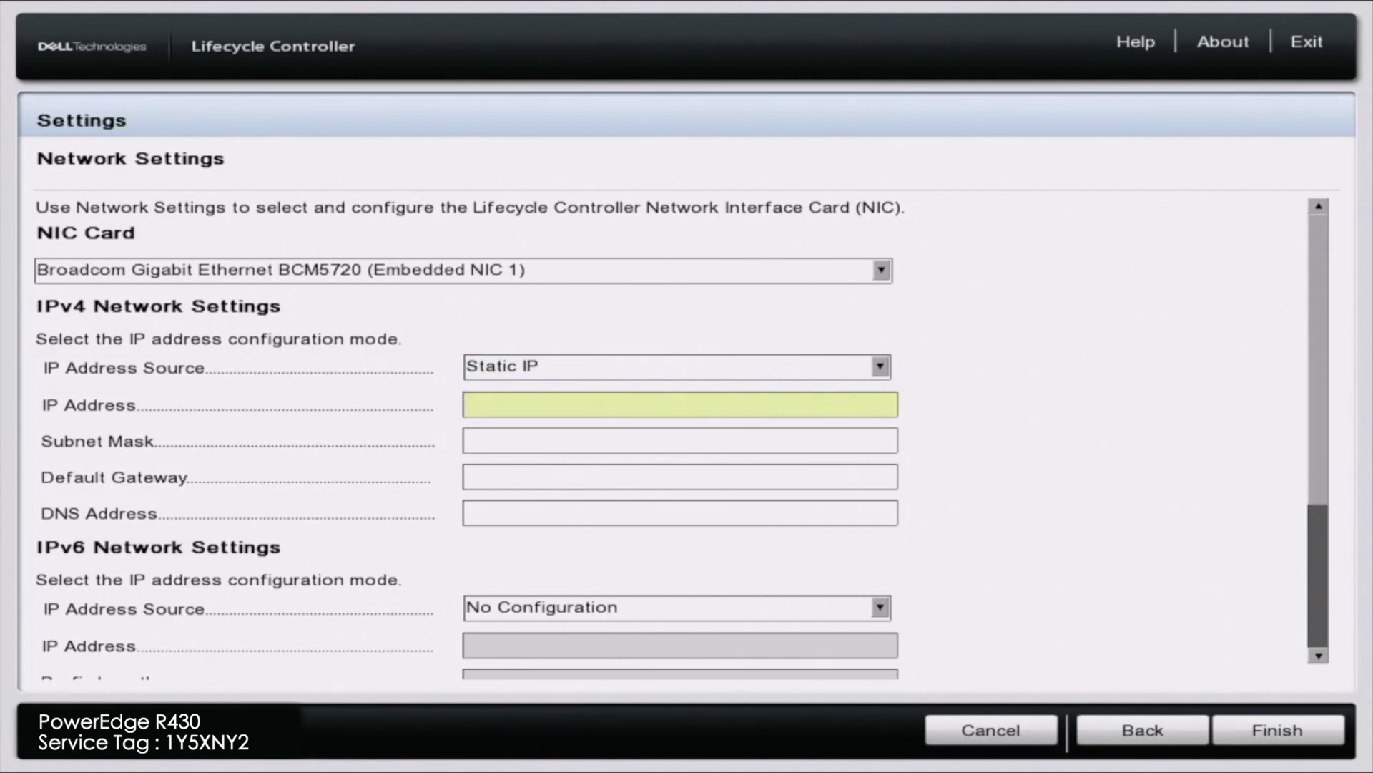
- Enter IP 172.16.50.200, mask 255.255.255.0, gateway 172.16.50.1 and DNS 8.8.8.8
text(172.)
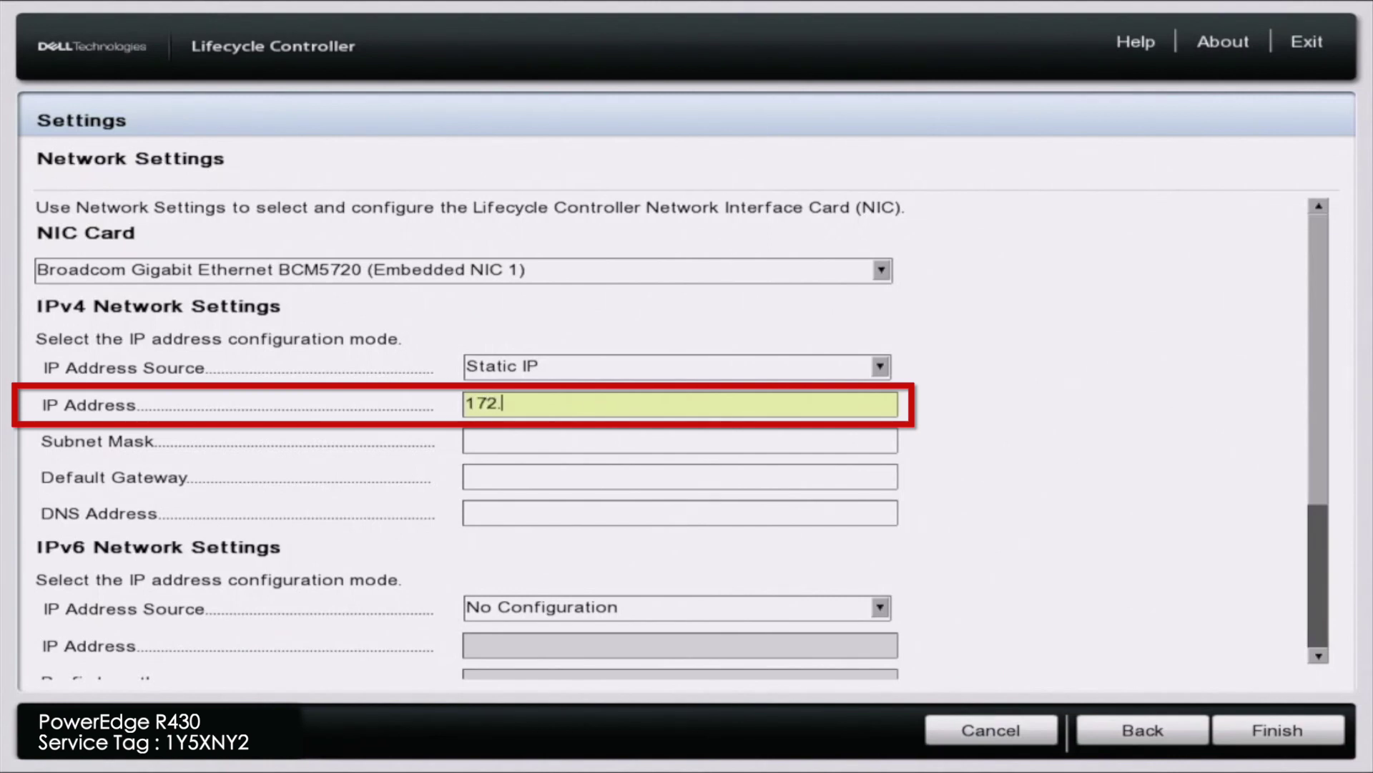
text(16.50.200)
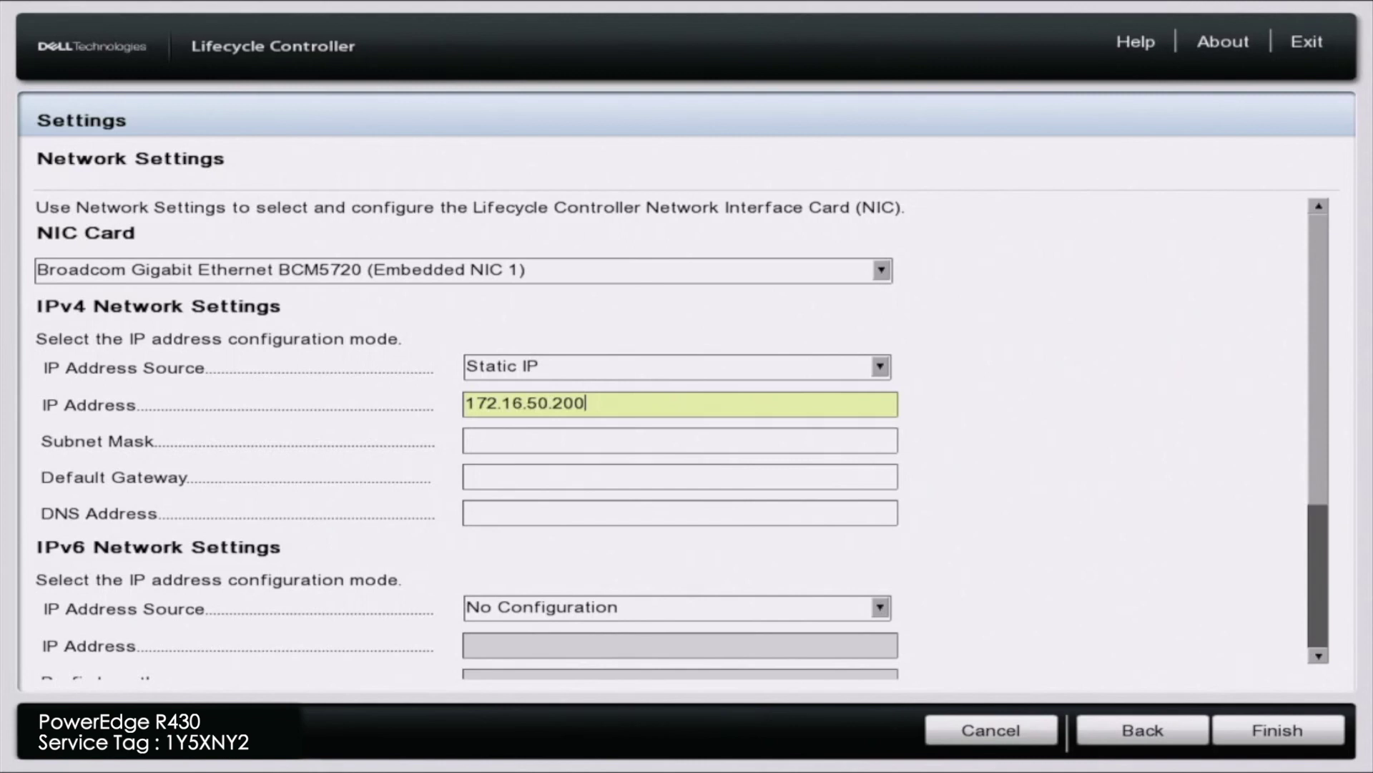
click(502, 440)
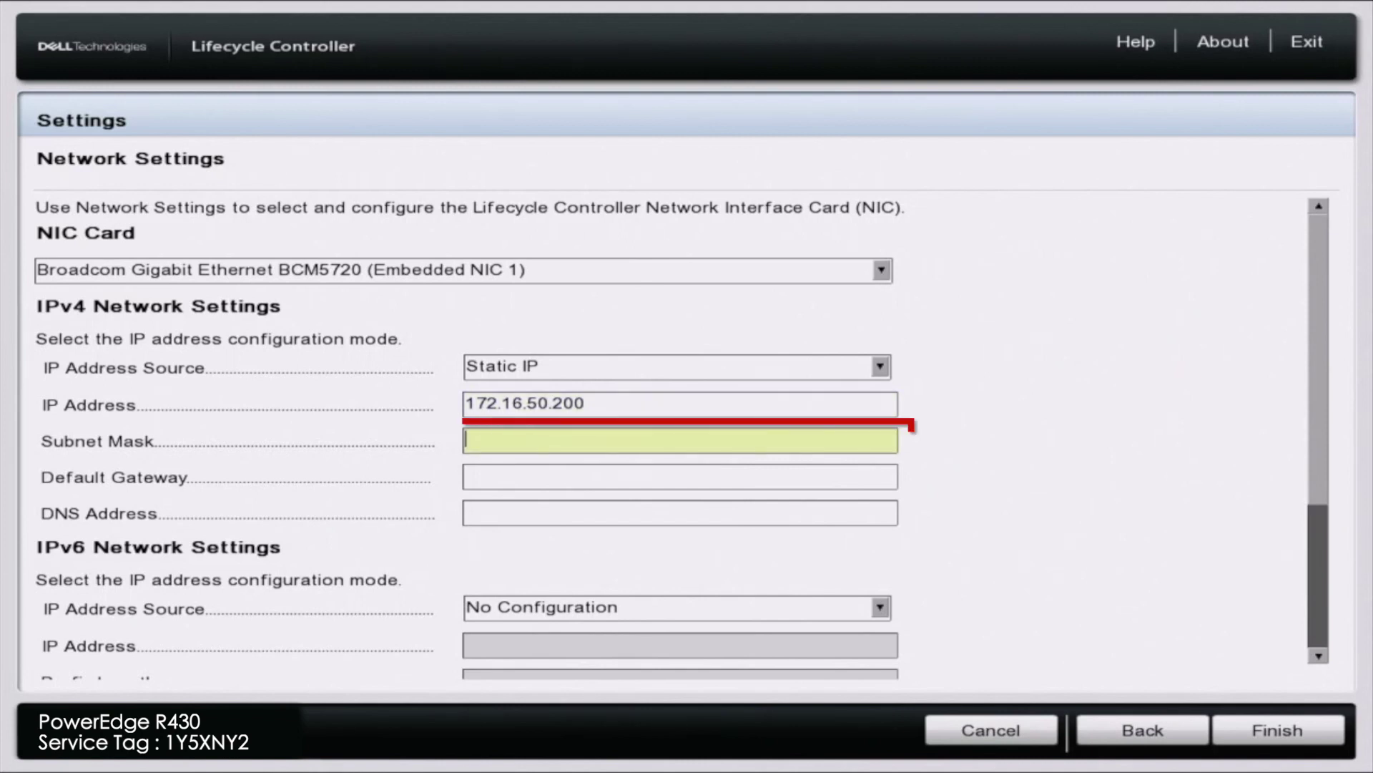
text(255.255.25)
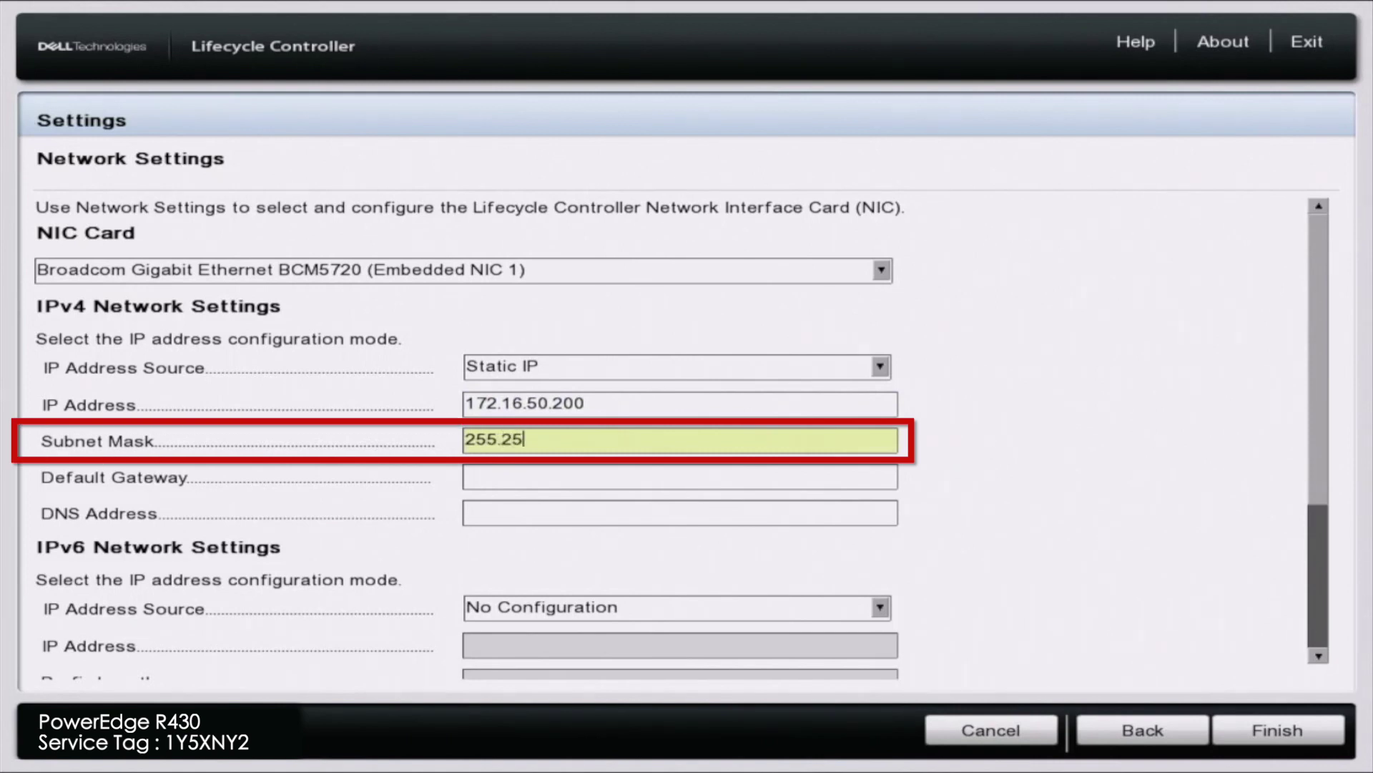
text(5.0)
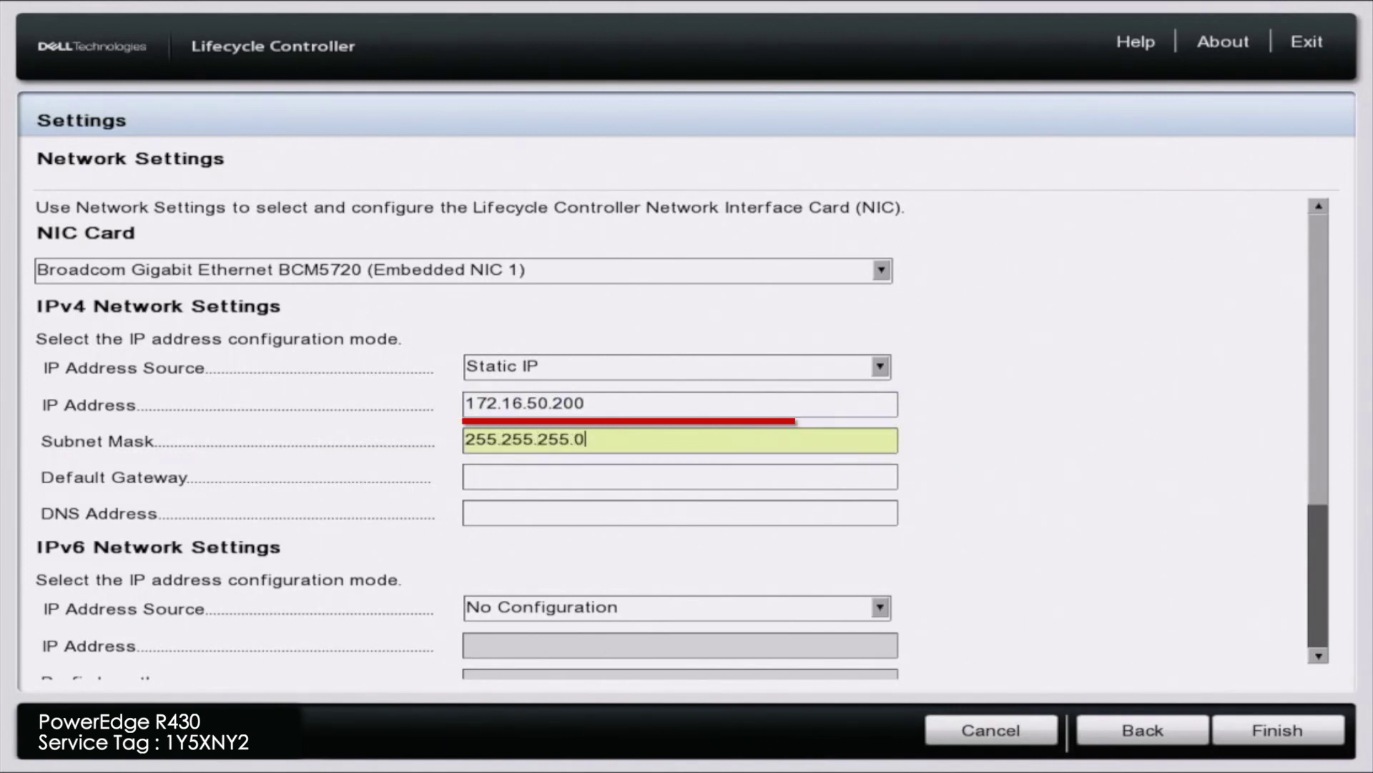
click(501, 477)
text(172)
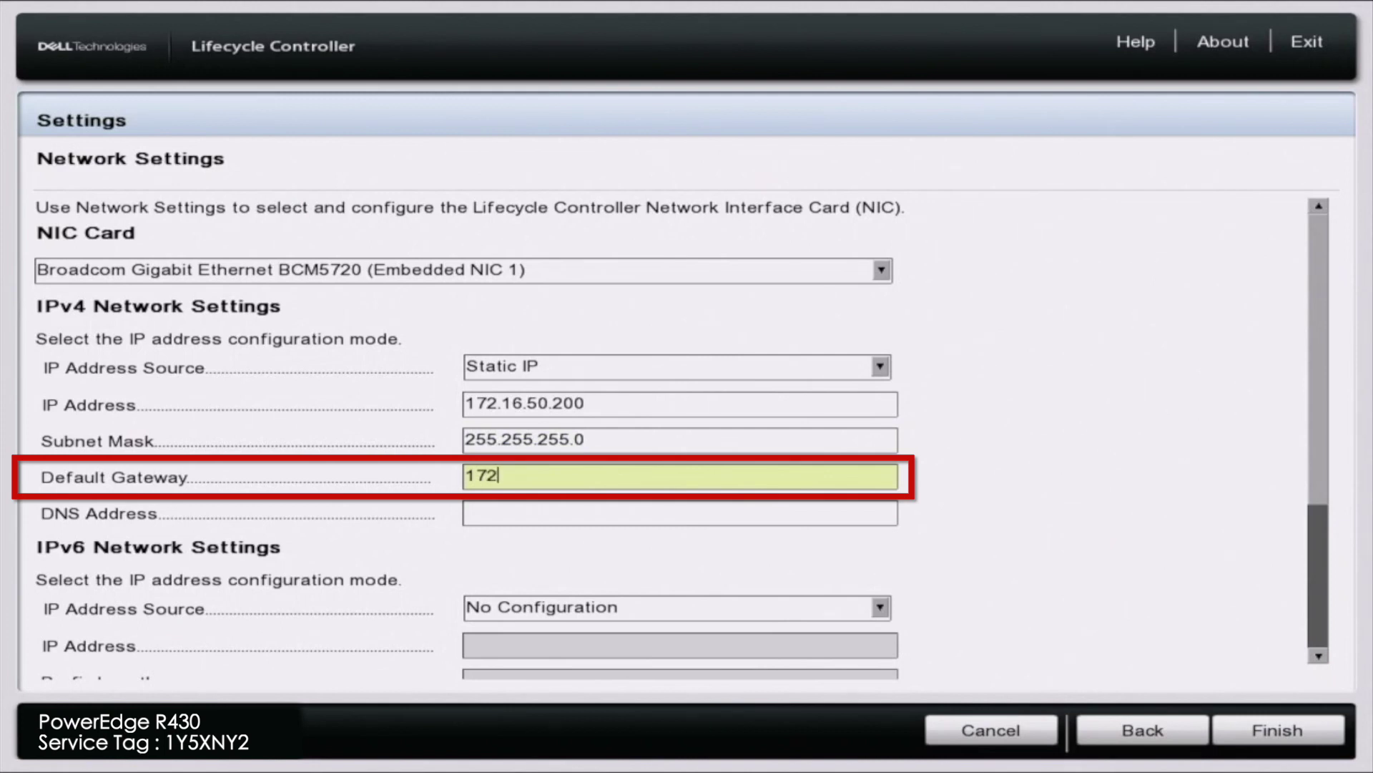
text(.16.50.1)
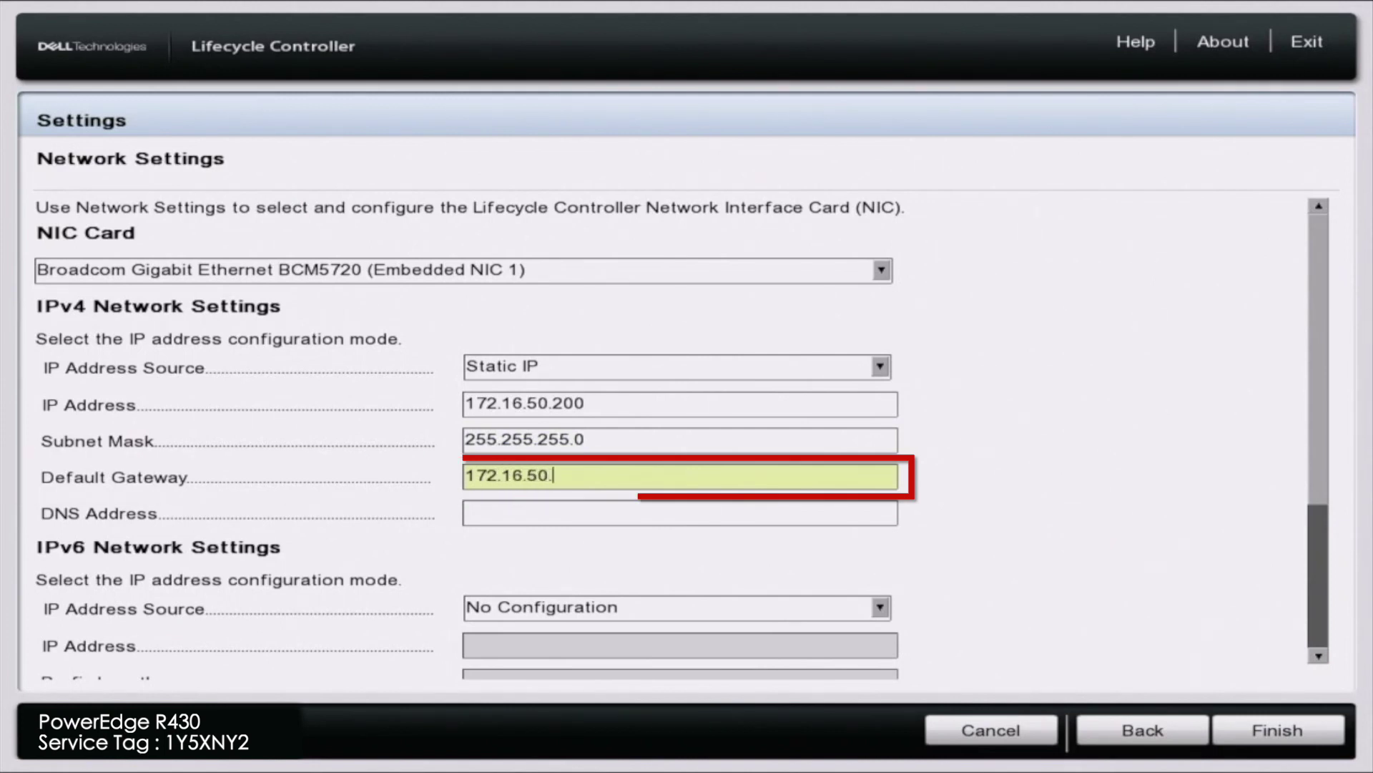
key(Tab)
text(8.8.8.8)
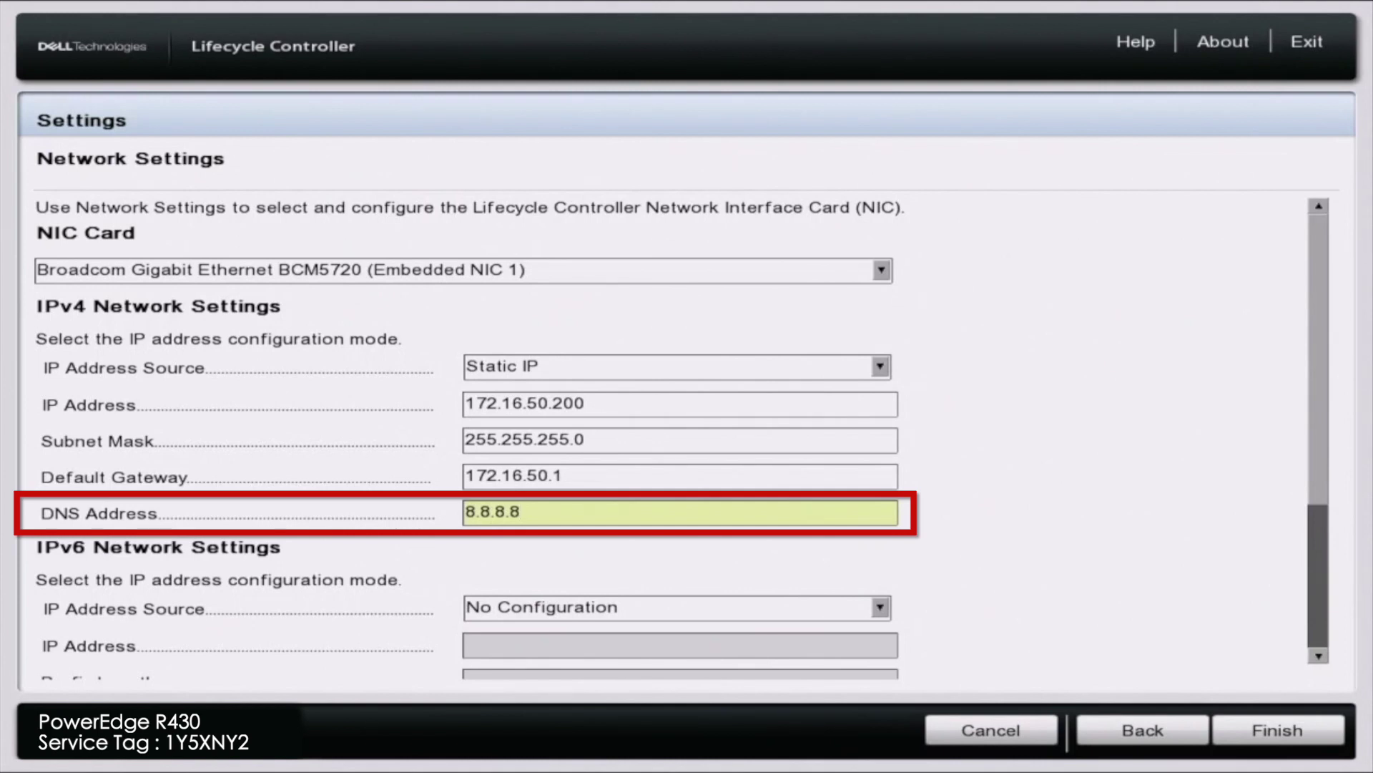
key(Tab)
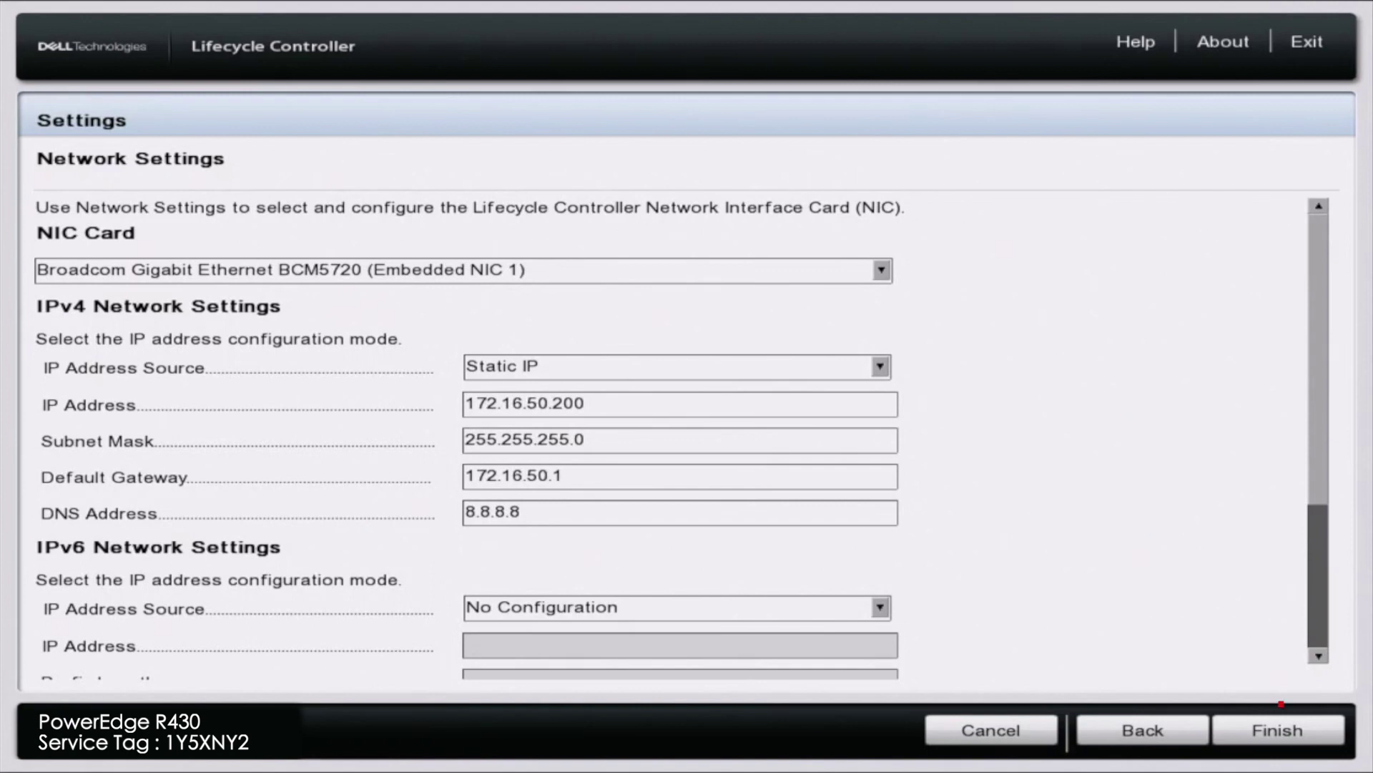
- Apply the static IPv4 settings, acknowledge the success message, and return Home
key(Return)
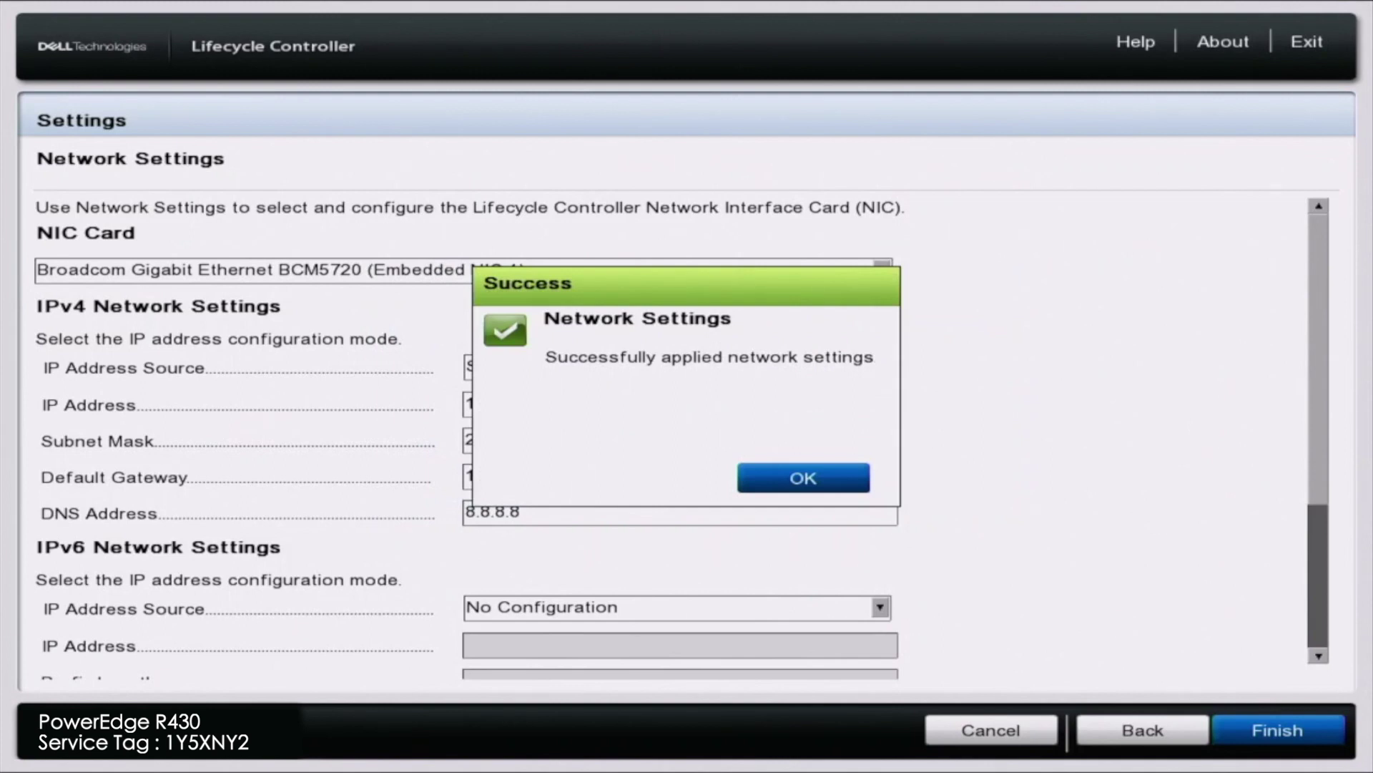
key(Return)
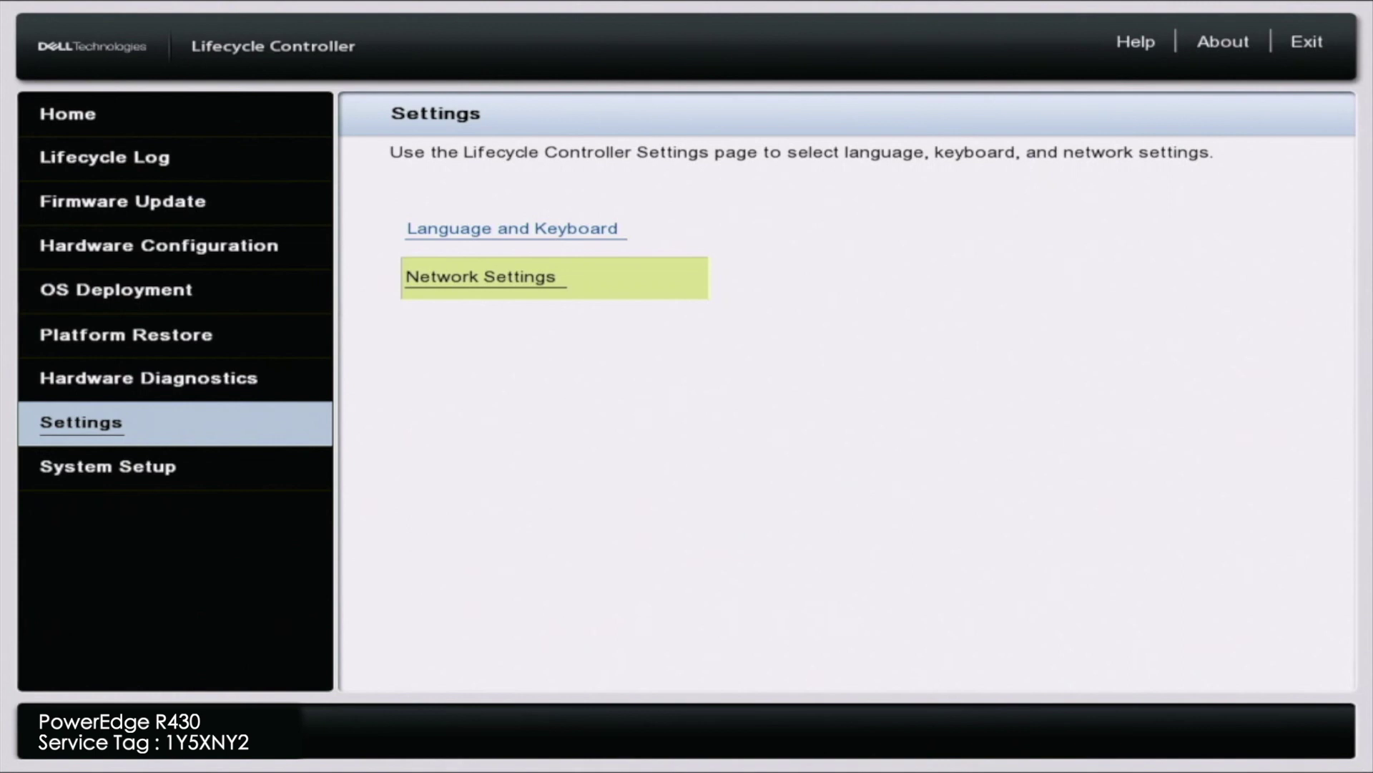
click(68, 115)
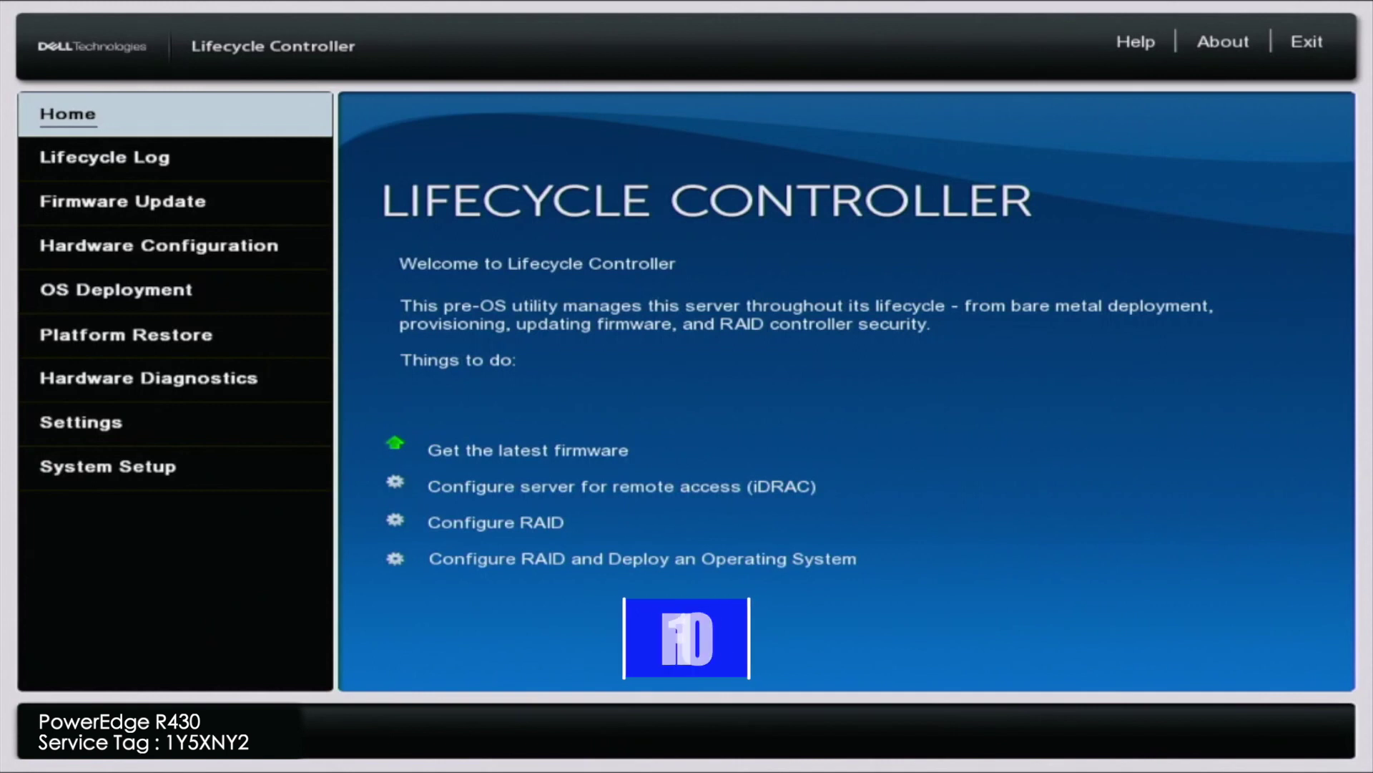
- In Settings > Network Settings, change the IPv4 IP Address Source to DHCP
key(Down)
key(Down)
key(Down)
key(Down)
key(Down)
key(Down)
key(Down)
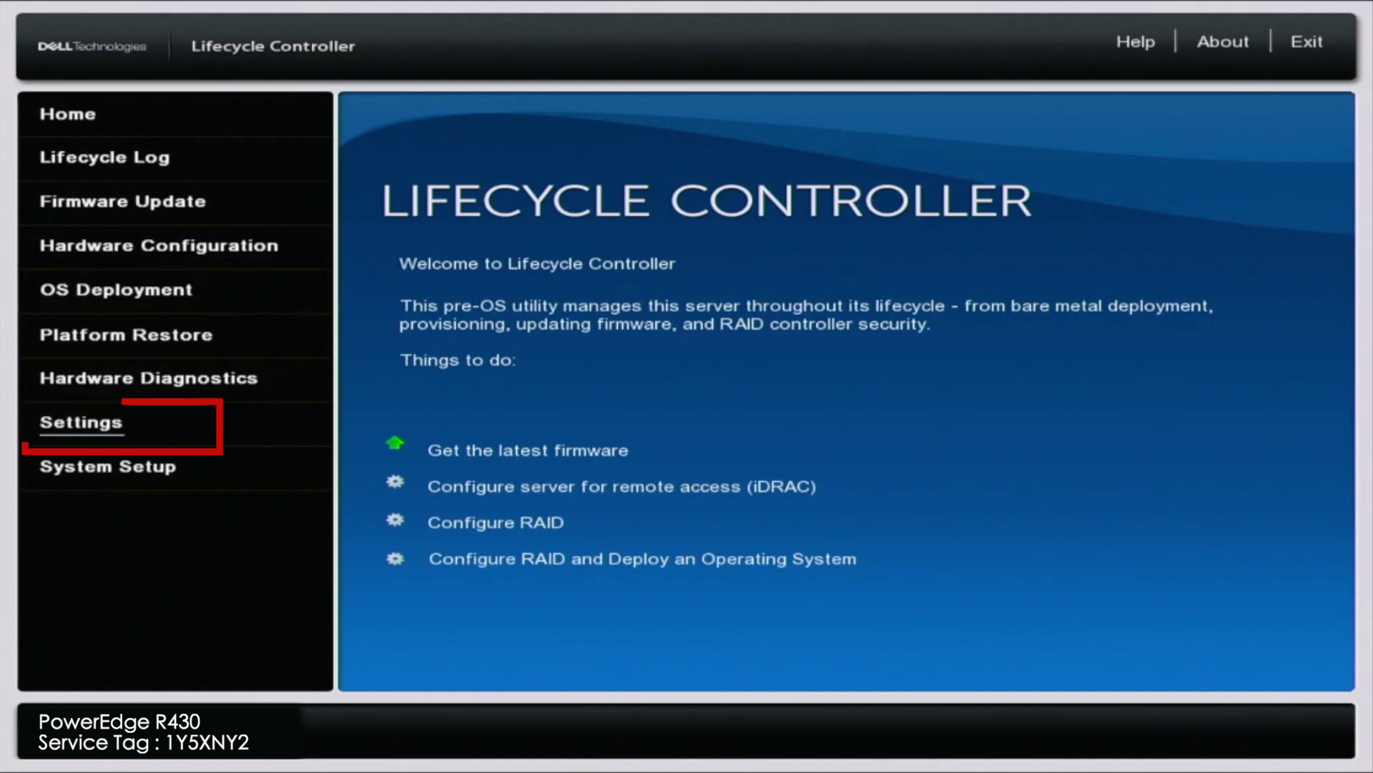
key(Return)
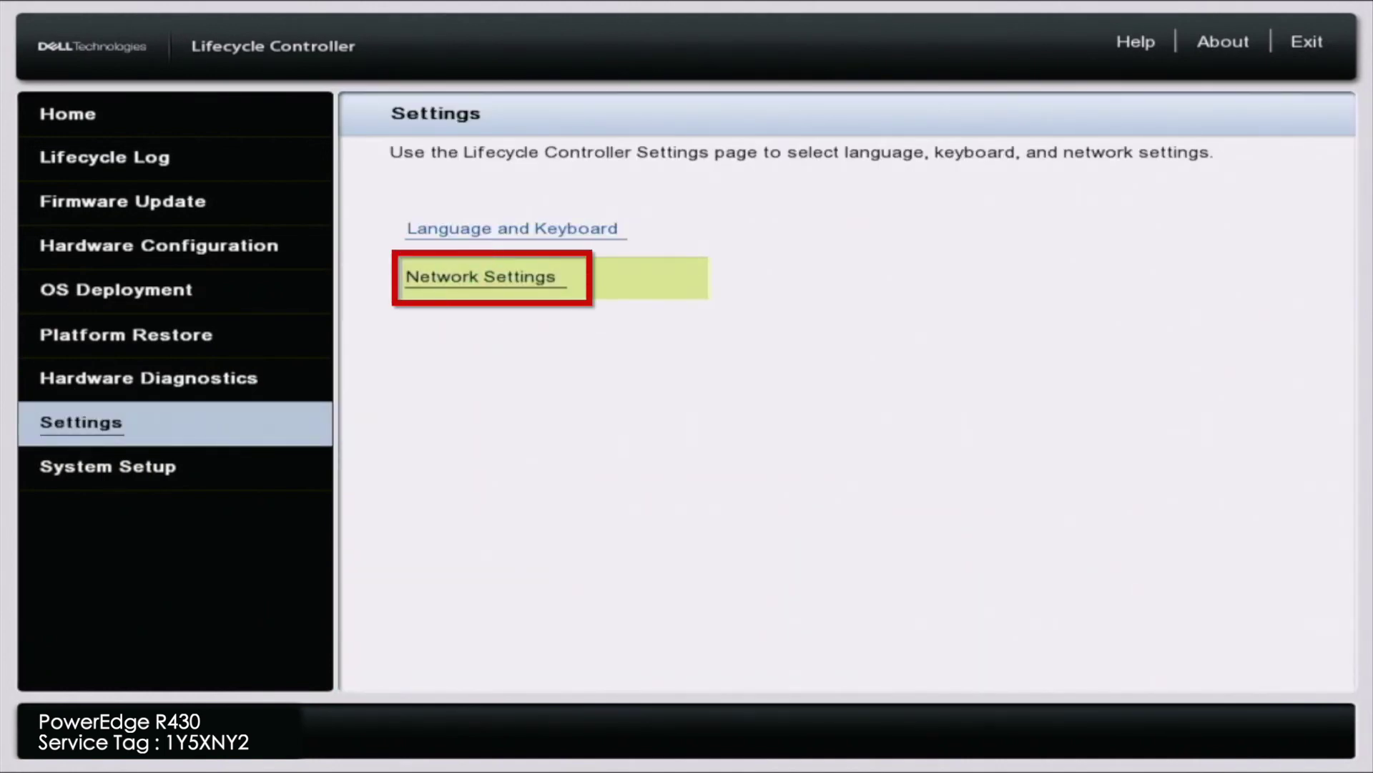
key(Return)
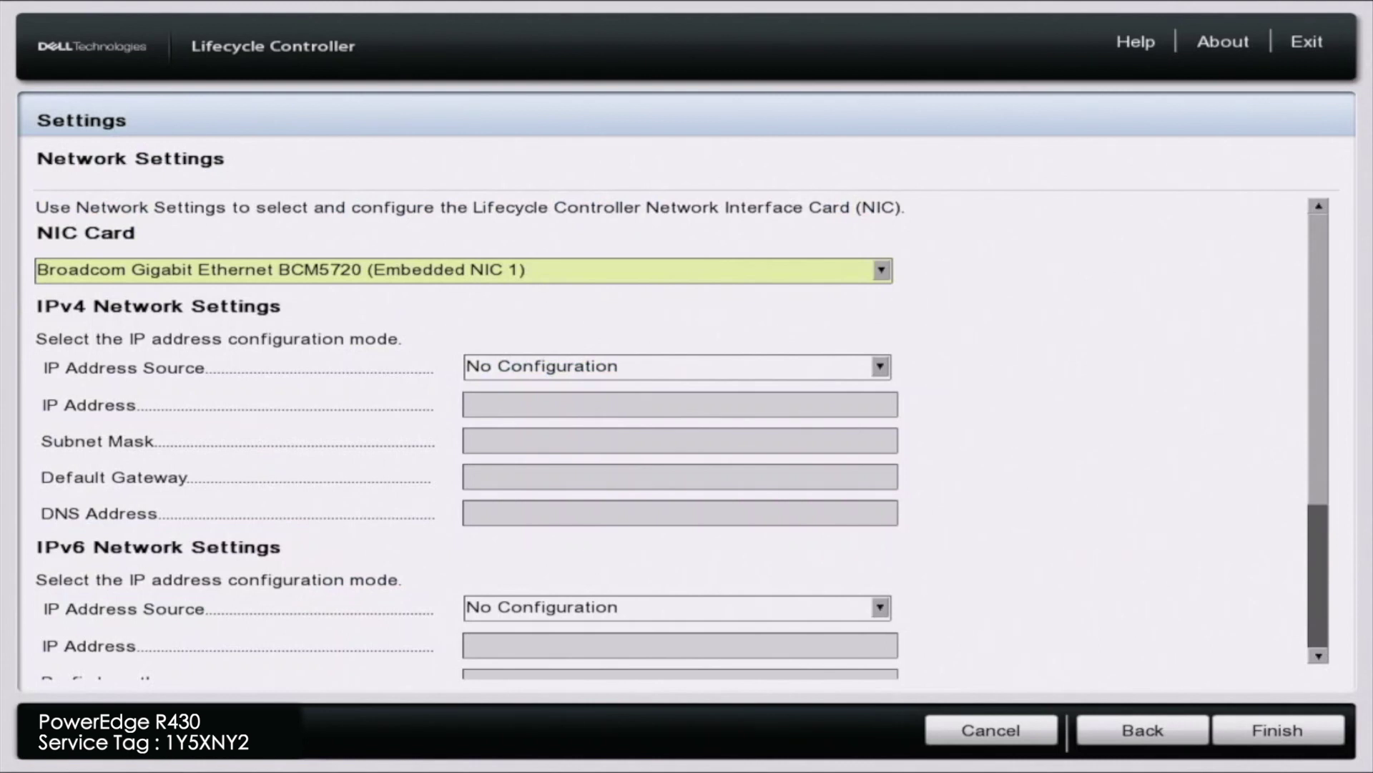
key(Tab)
key(Return)
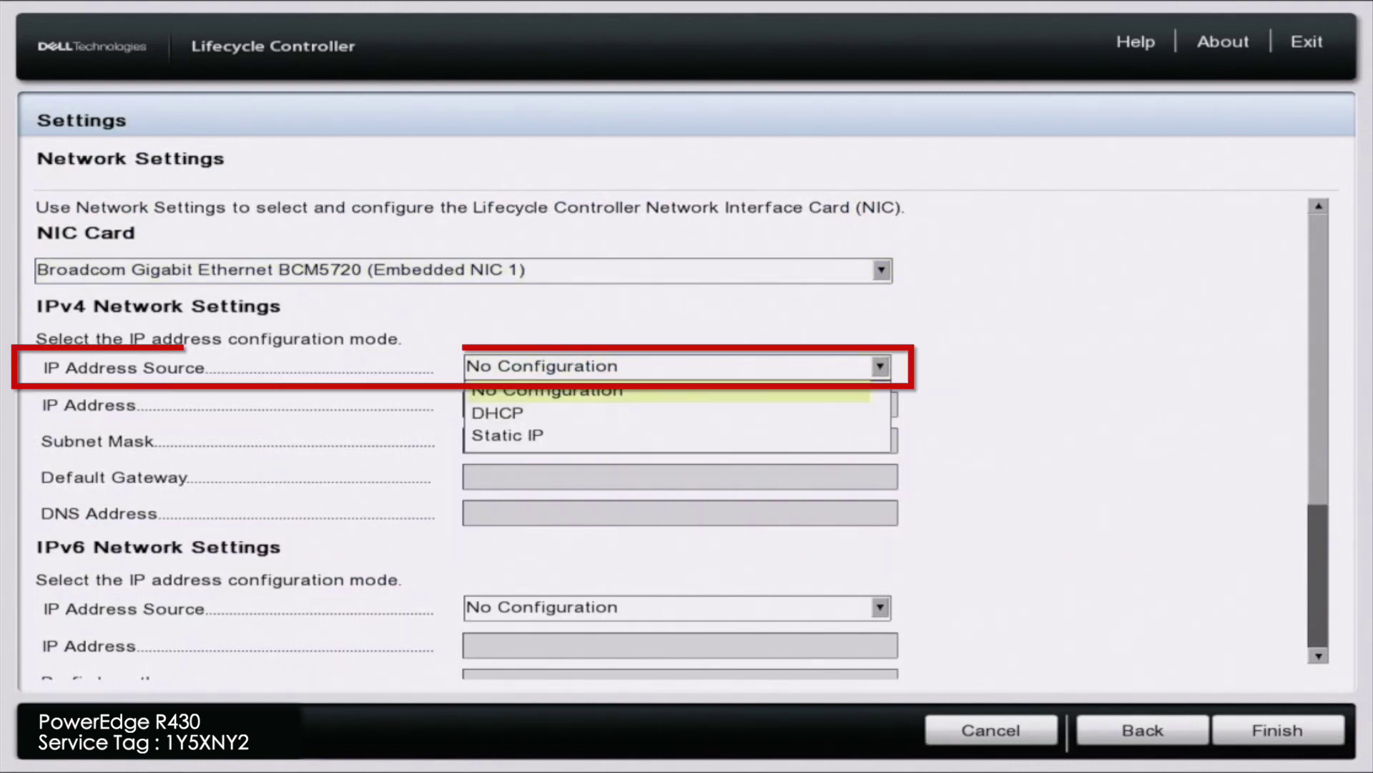
key(Down)
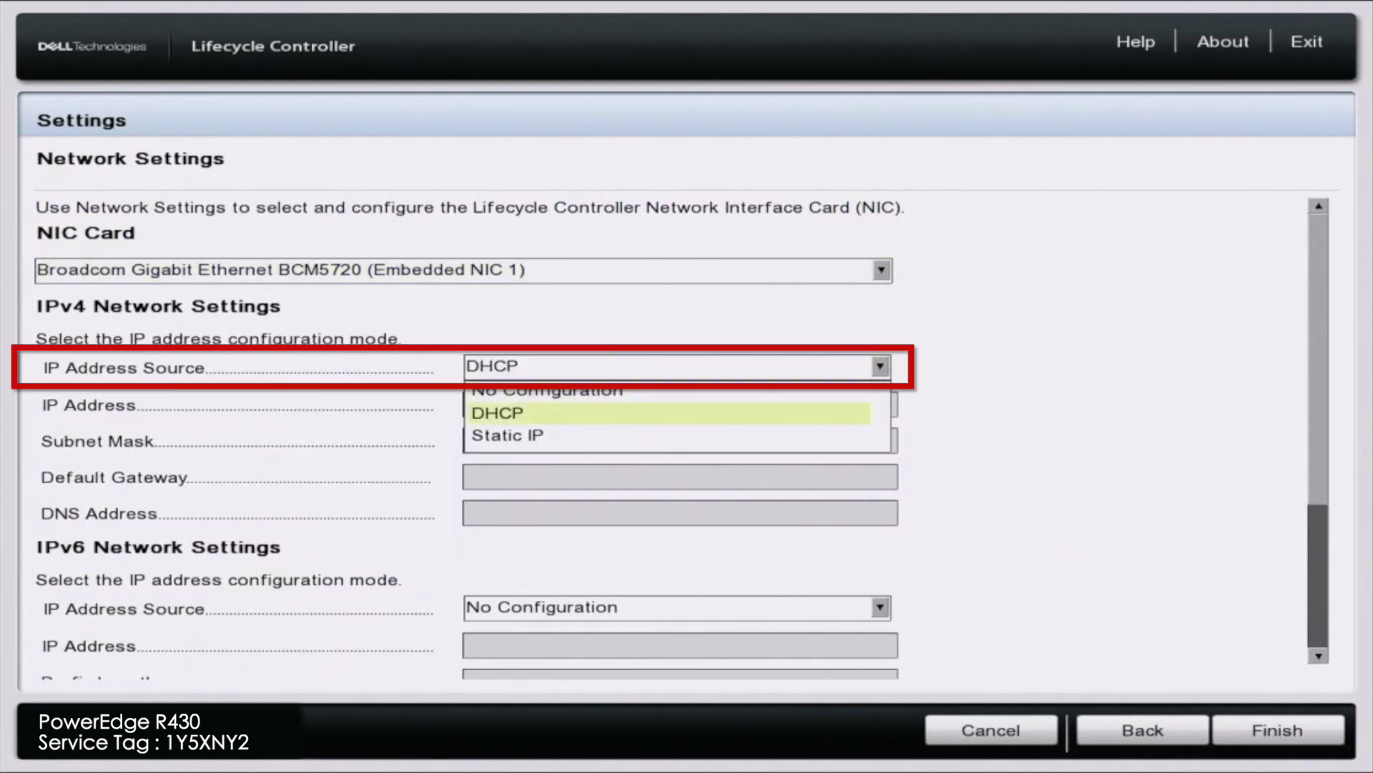
key(Return)
- Apply the DHCP network settings and acknowledge the success message
key(Tab)
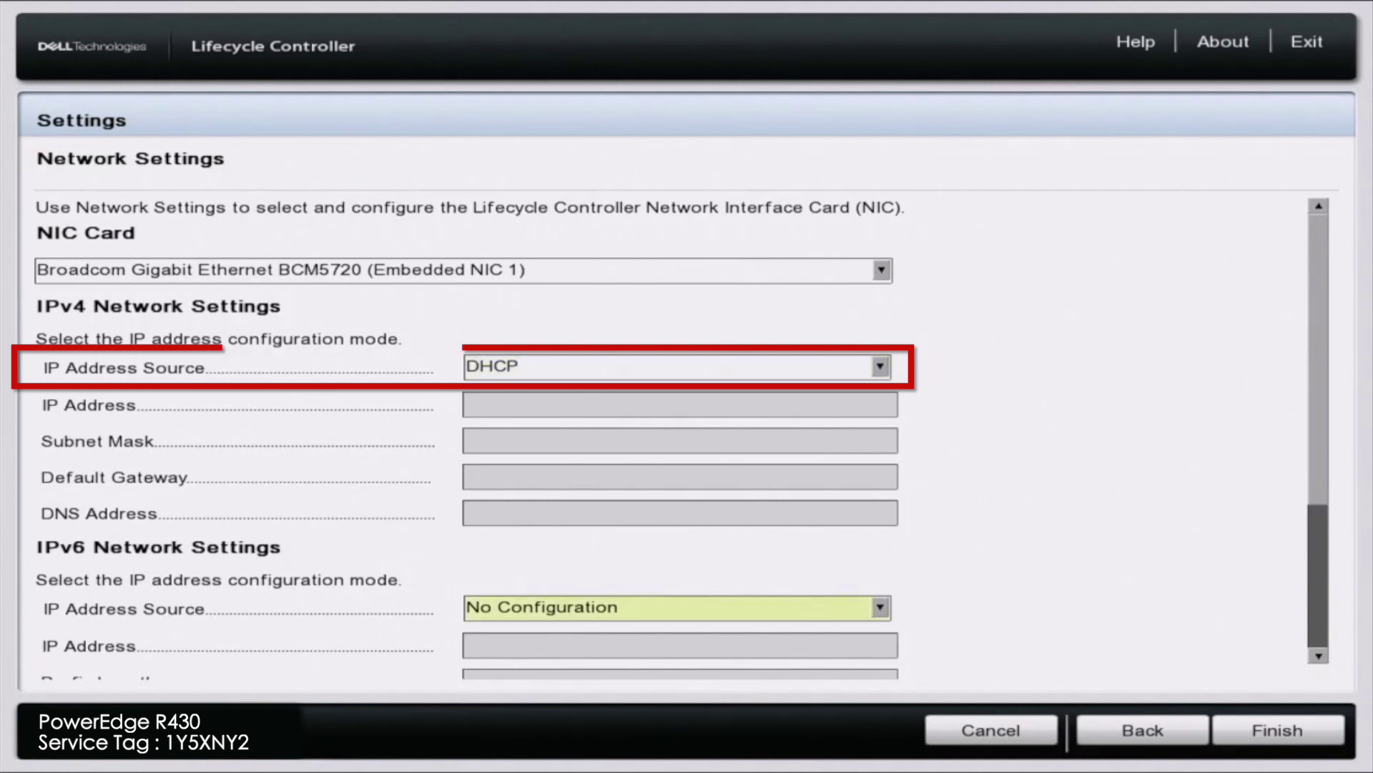
key(Tab)
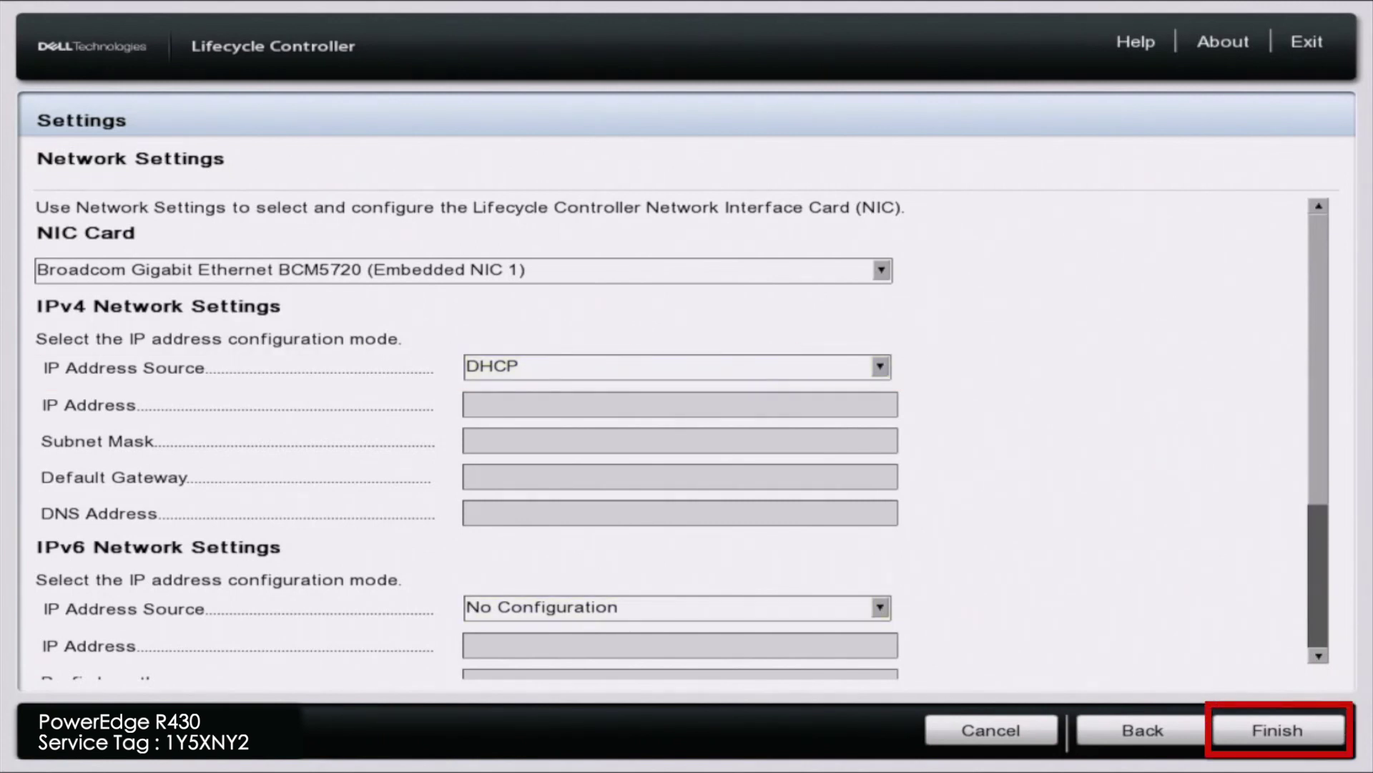
key(Tab)
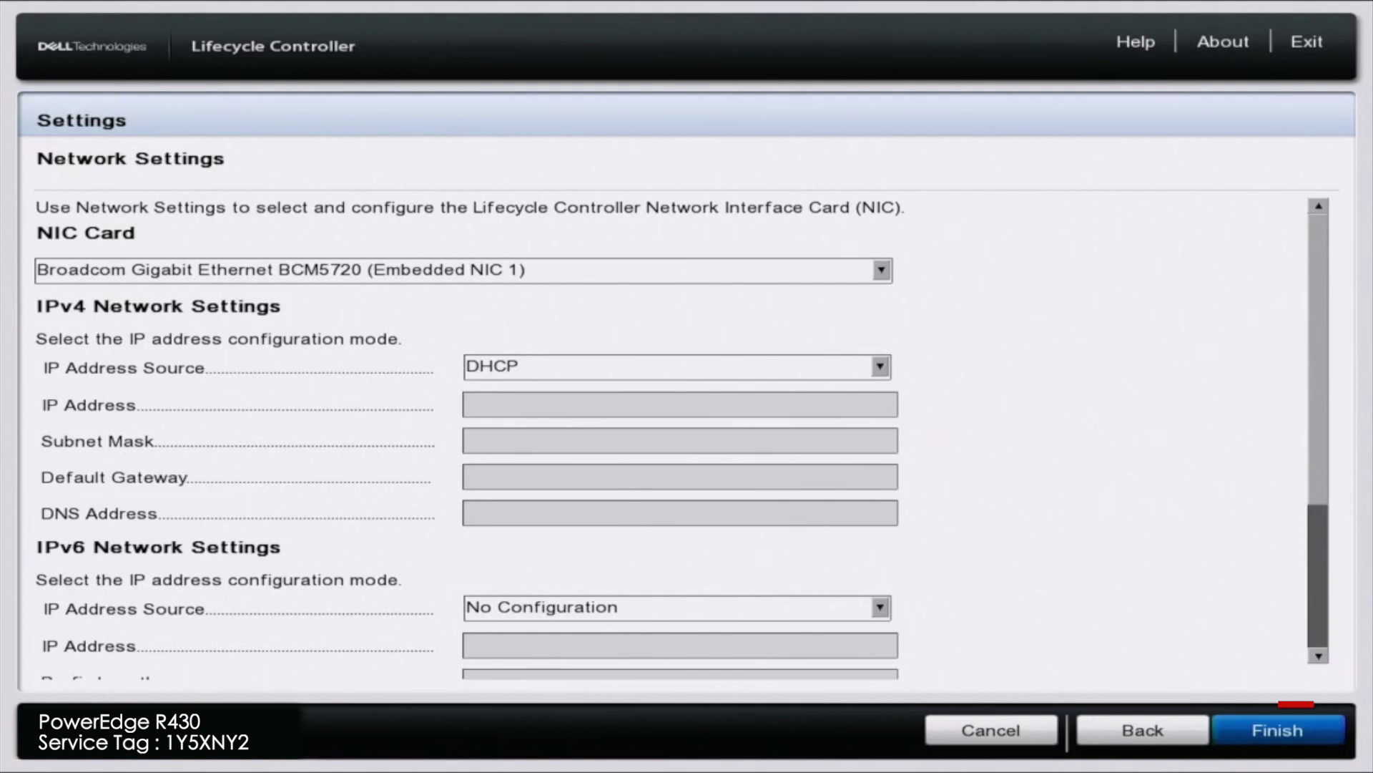
key(Return)
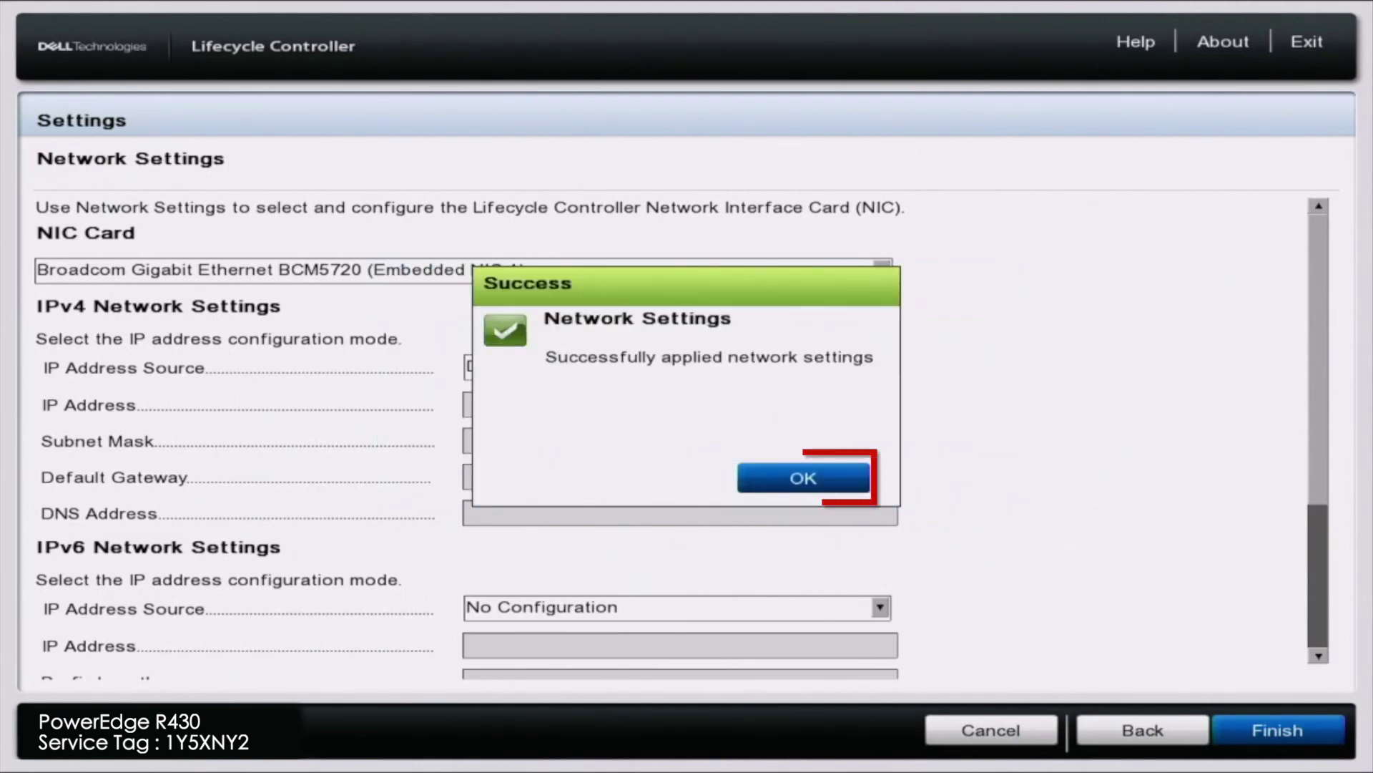
key(Return)
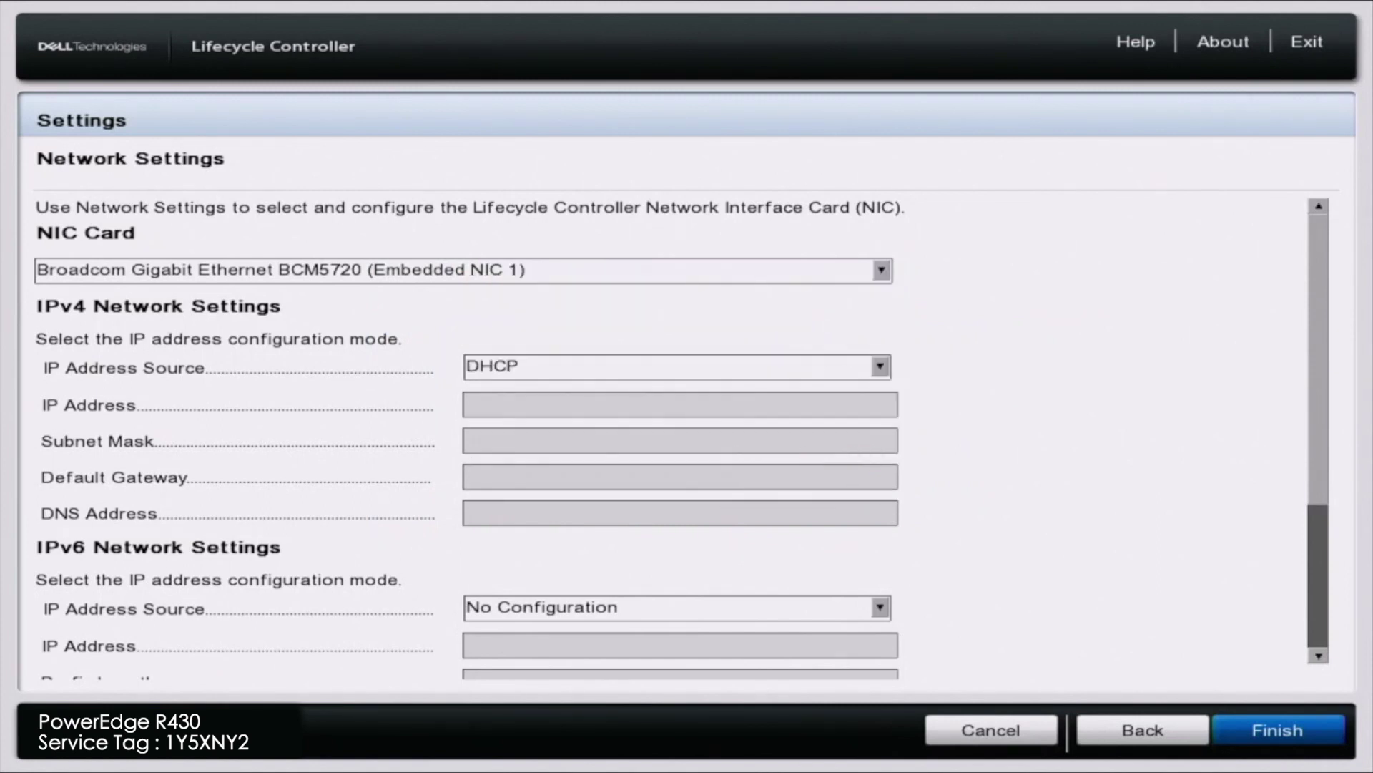